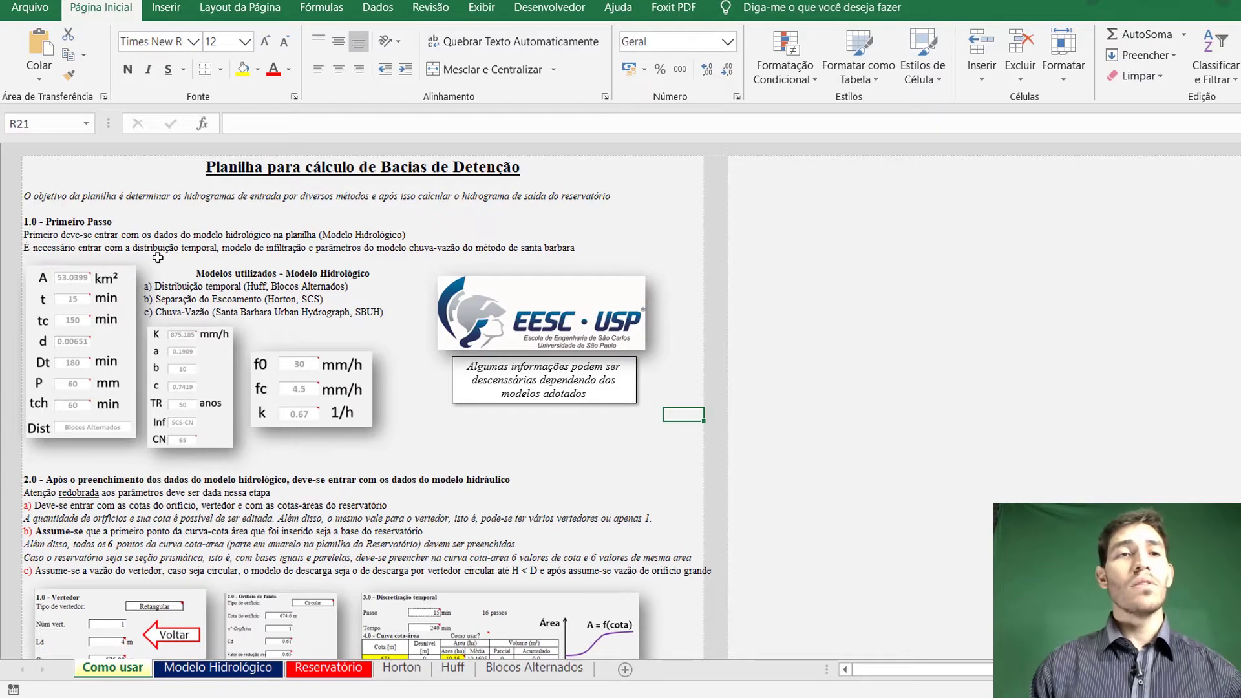
Read the first-step instructions on the Como usar sheet about entering the hydrological model data.
scroll(143, 243, "up", 3)
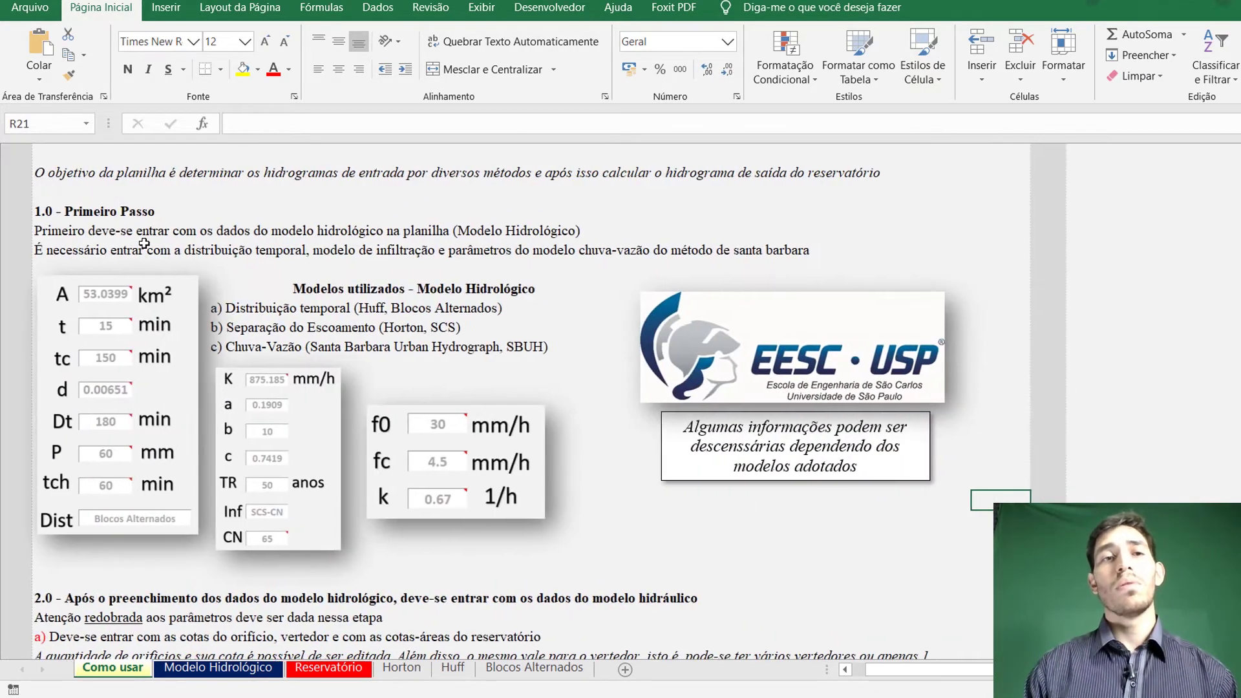
left_click(68, 229)
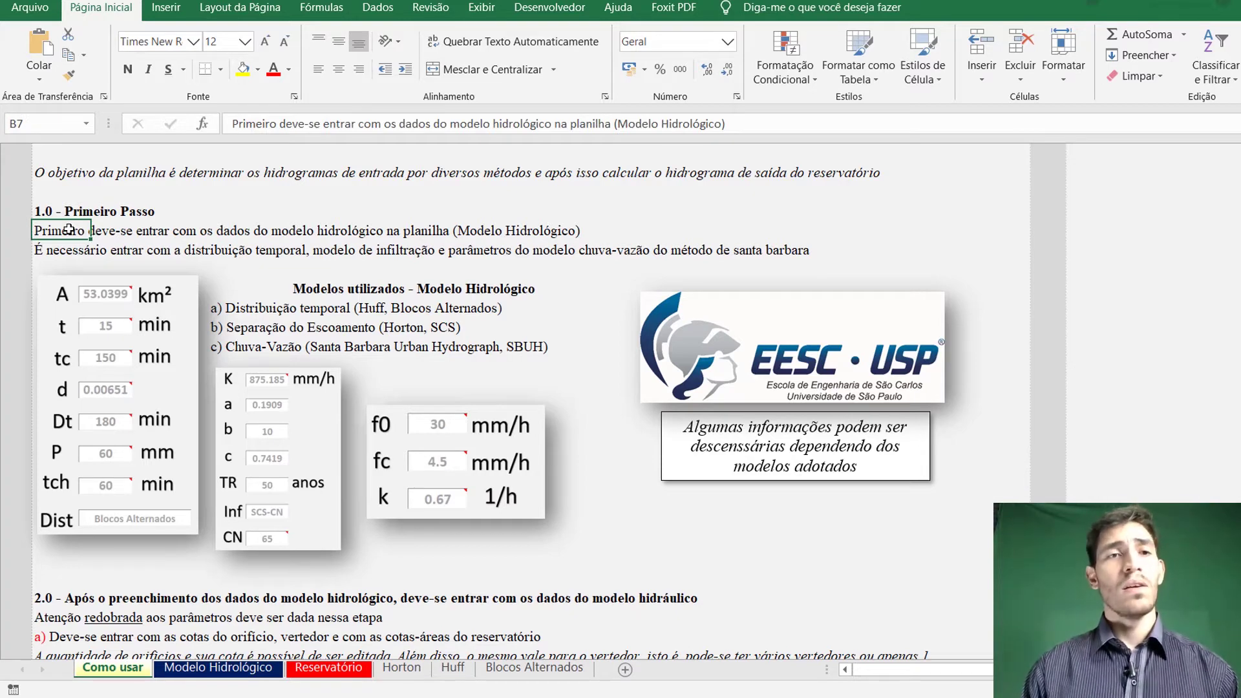
key("Down")
key("Down")
key("Down")
key("Down")
key("Down")
key("Down")
key("Down")
key("Down")
key("Down")
key("Down")
key("Down")
key("Down")
key("Down")
key("Down")
key("Down")
key("Down")
key("Down")
key("Down")
key("Down")
key("Down")
scroll(367, 304, "down", 1)
scroll(367, 304, "up", 1)
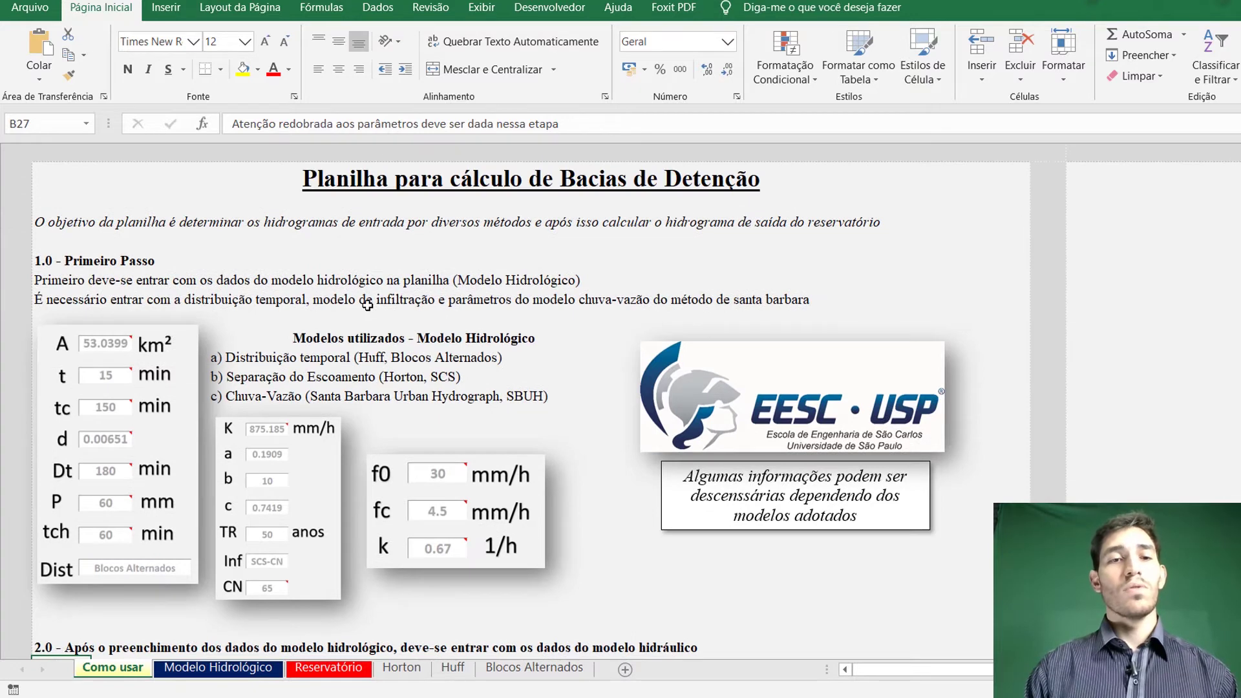
Open the Modelo Hidrológico sheet and review the drainage area A, t and tc inputs.
left_click(250, 672)
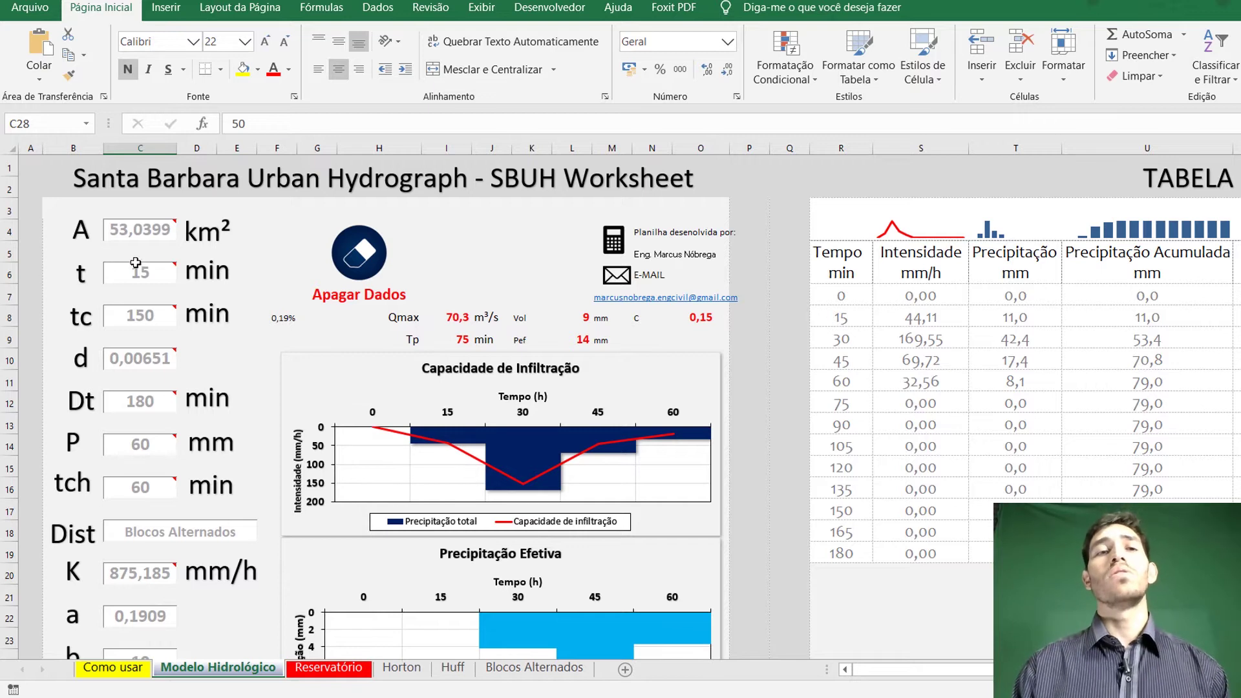
left_click(114, 238)
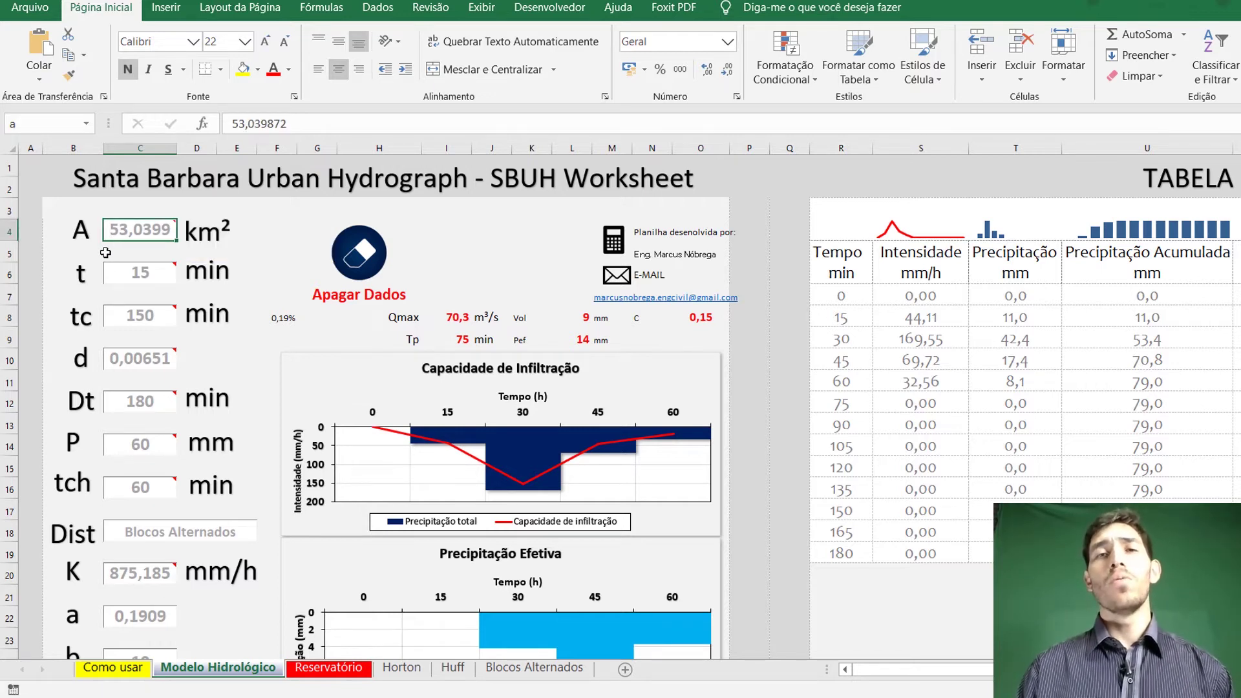
left_click(129, 263)
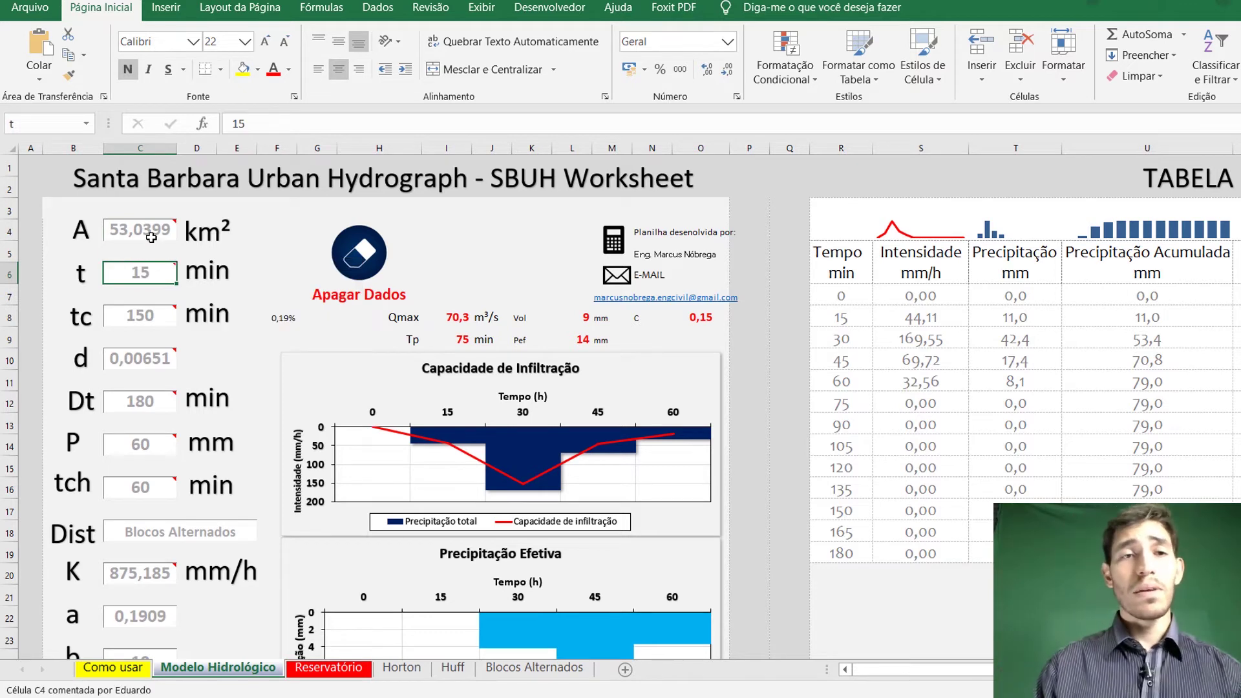
left_click(151, 242)
key("Return")
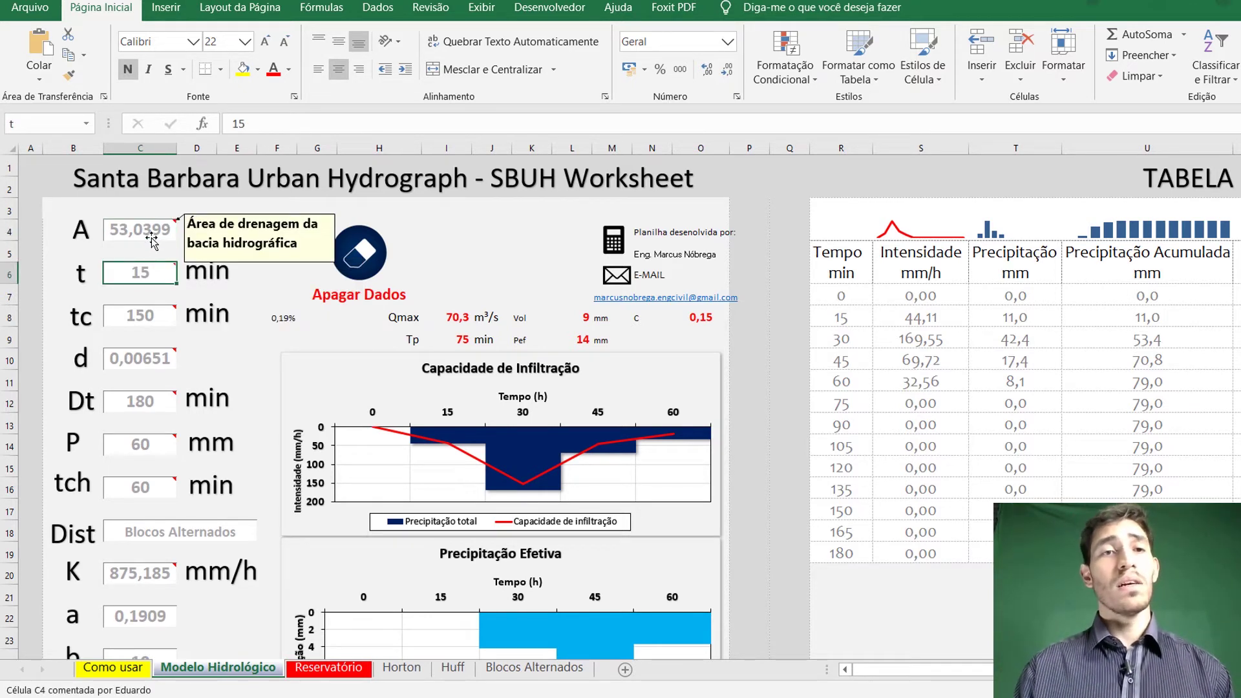
mouse_move(159, 265)
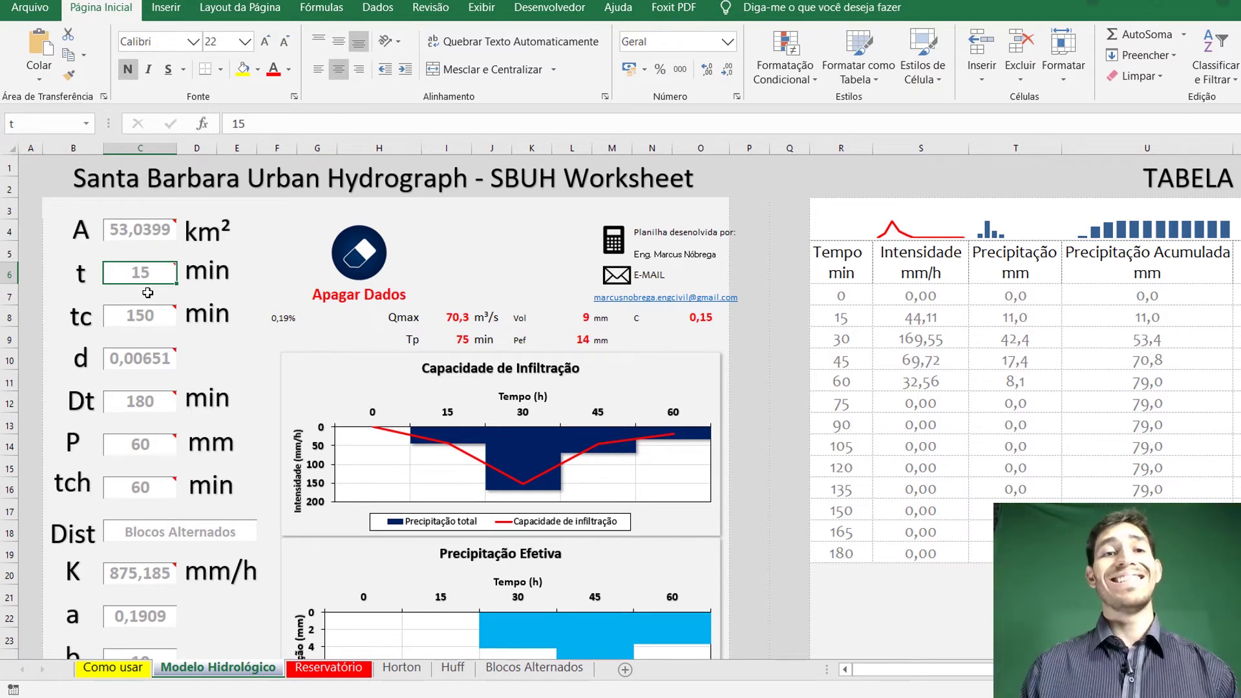
key("Down")
key("Down")
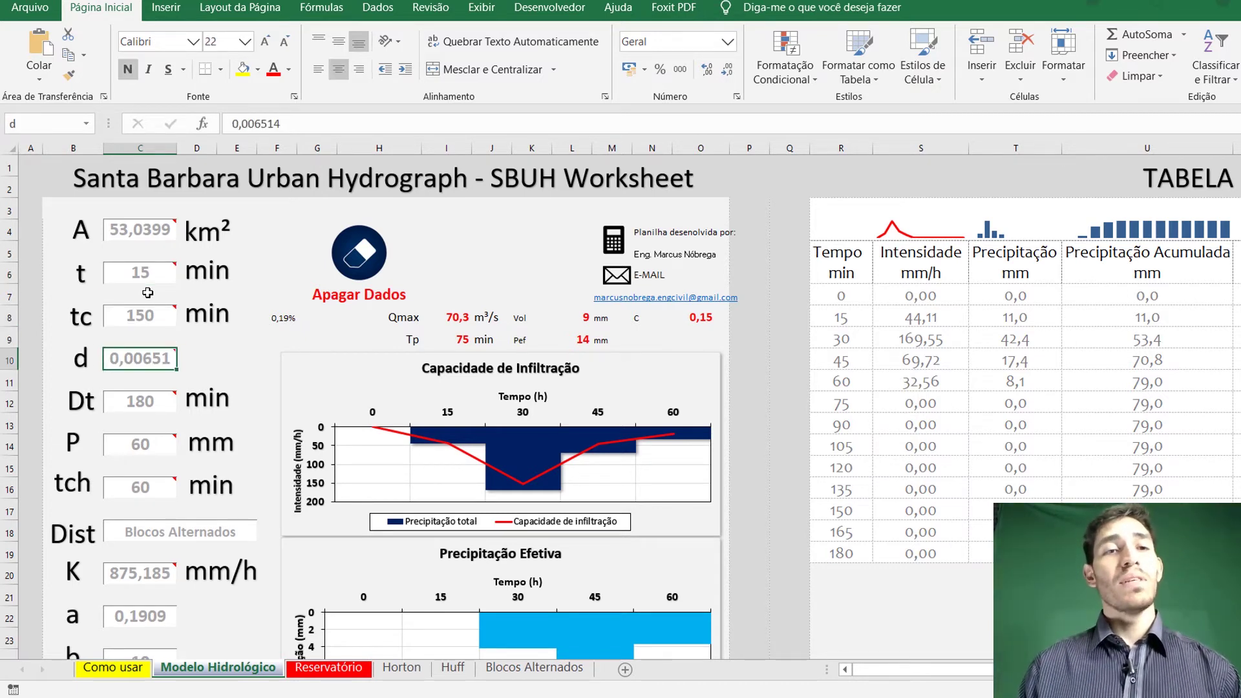
Read the cell comments of the d, Dt, P and tch inputs on the Modelo Hidrológico sheet.
mouse_move(153, 360)
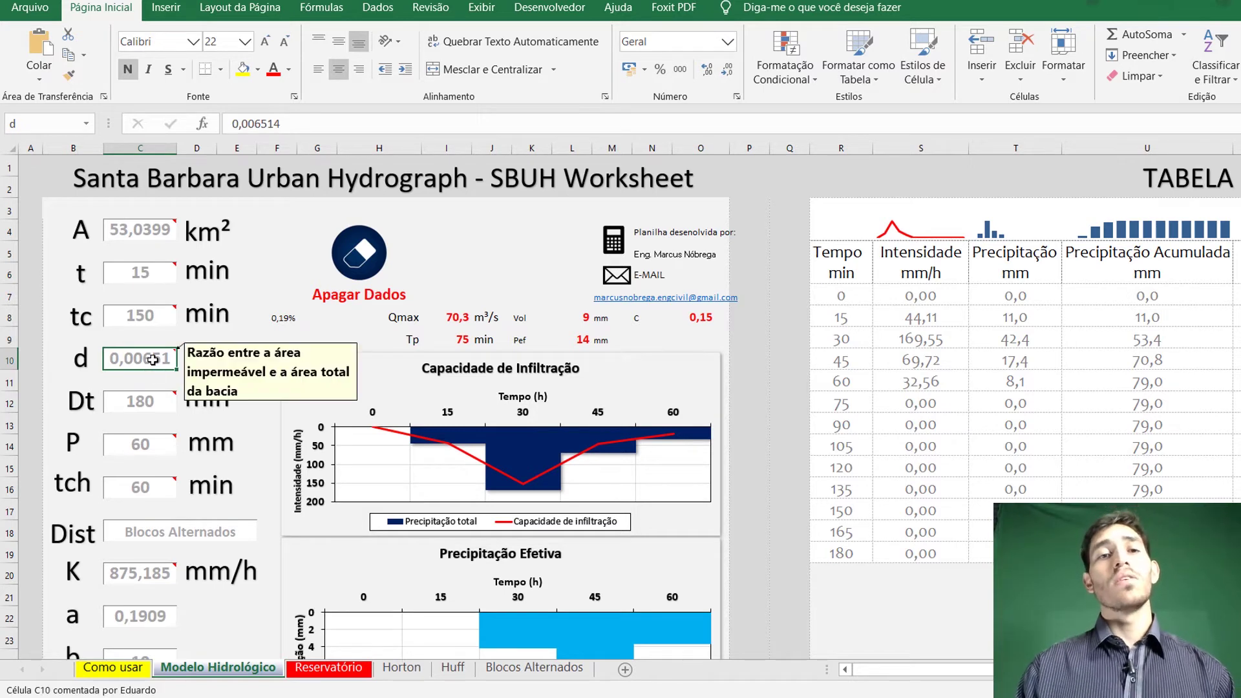
key("Down")
key("Down")
mouse_move(157, 404)
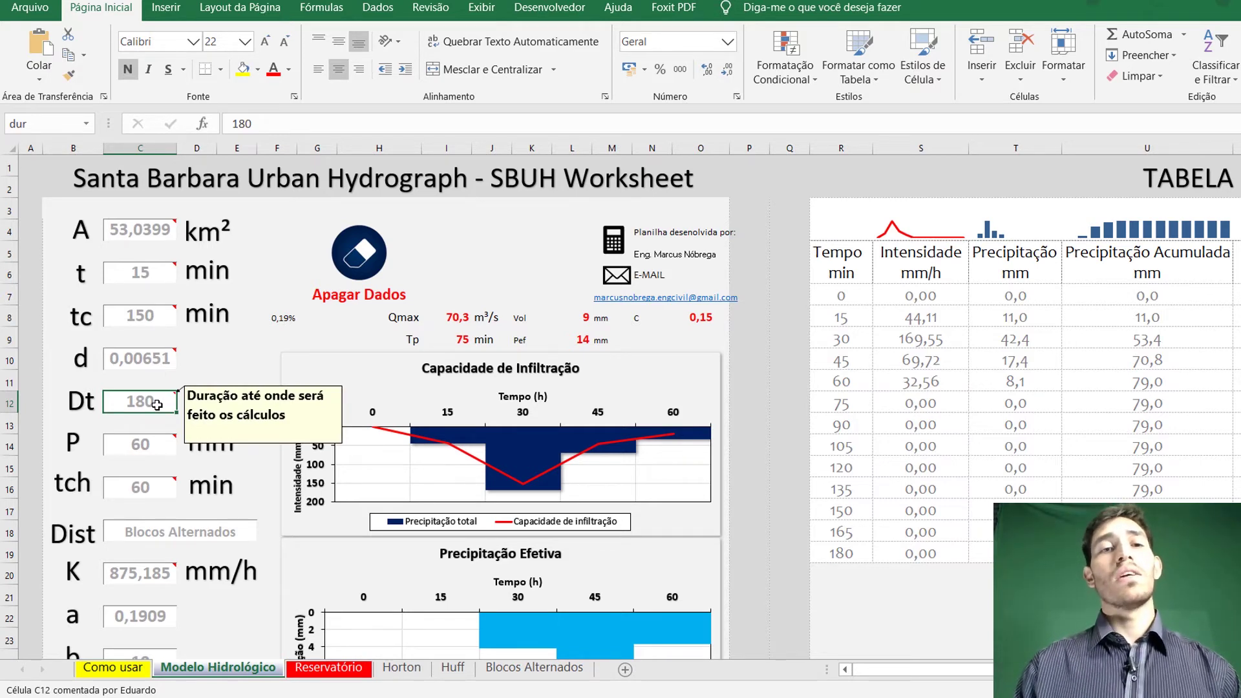
key("Down")
key("Down")
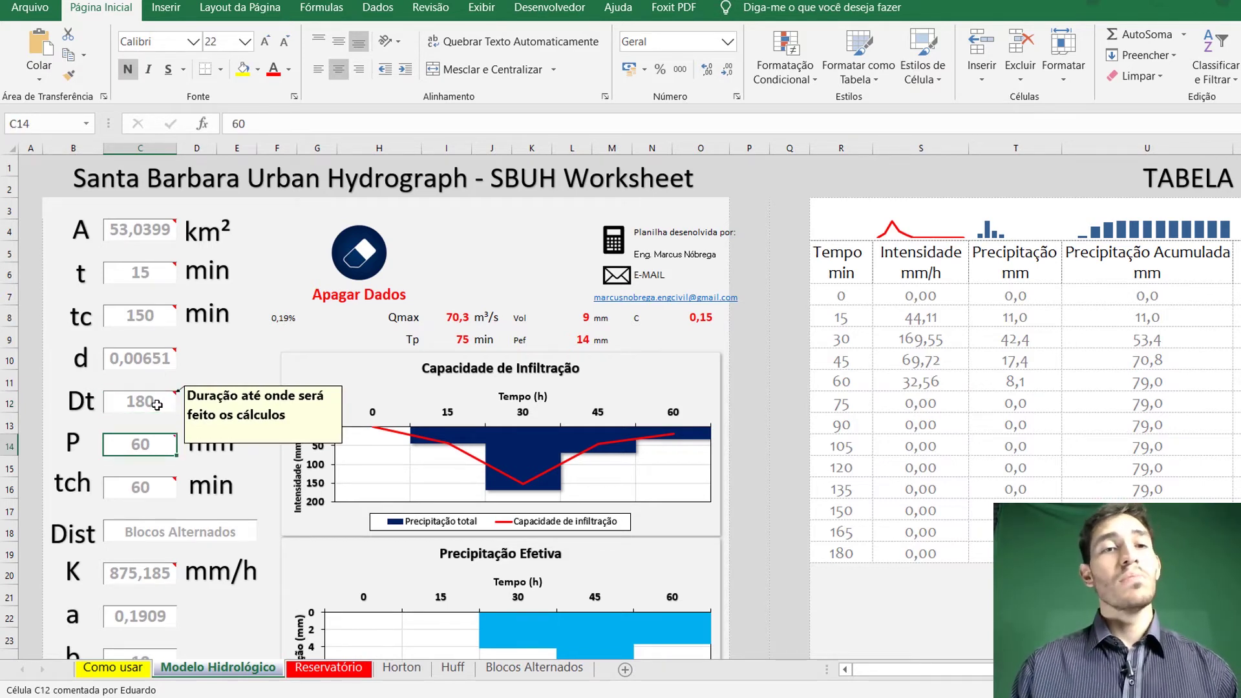
mouse_move(158, 449)
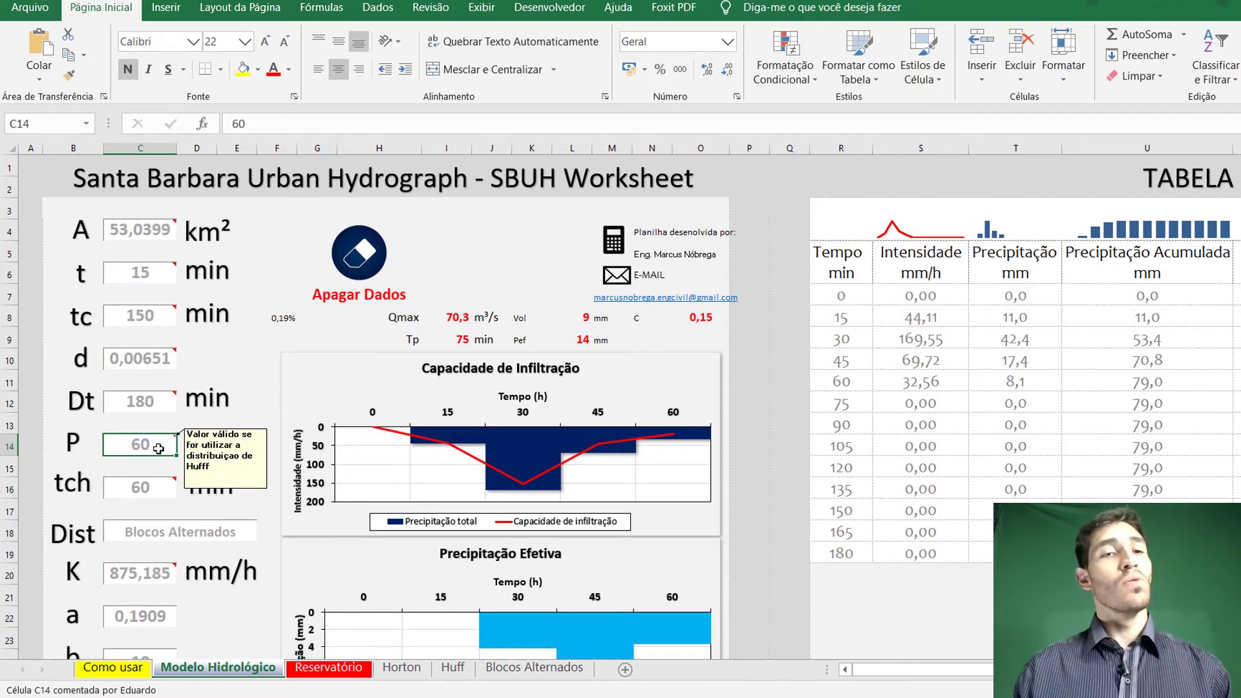
scroll(158, 449, "down", 2)
left_click(138, 393)
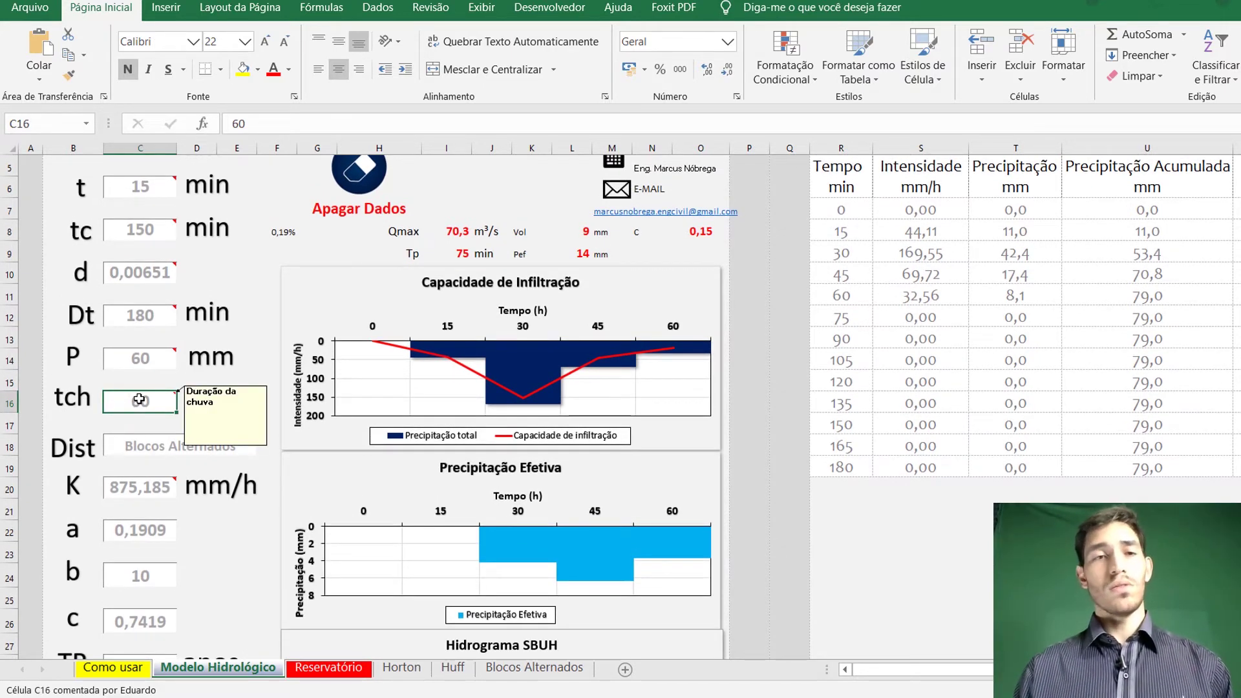
View the available rainfall distribution options in the Dist input without changing the selection.
key("Down")
key("Down")
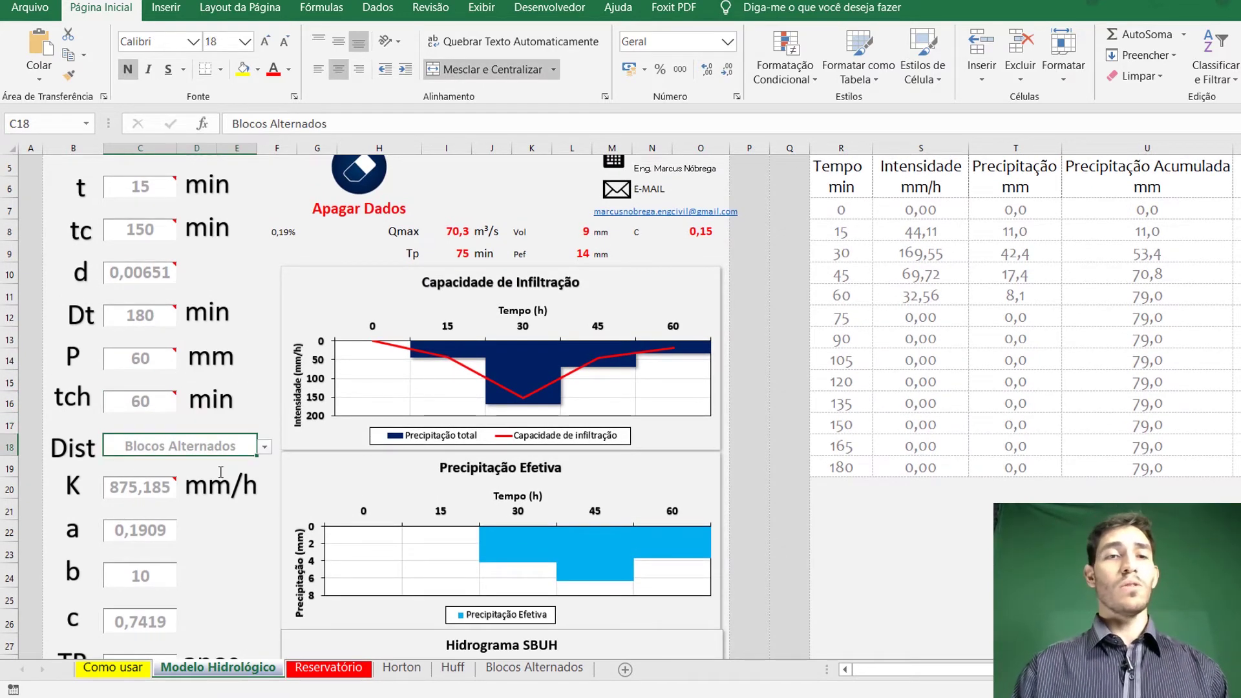
left_click(265, 449)
left_click(267, 451)
left_click(267, 451)
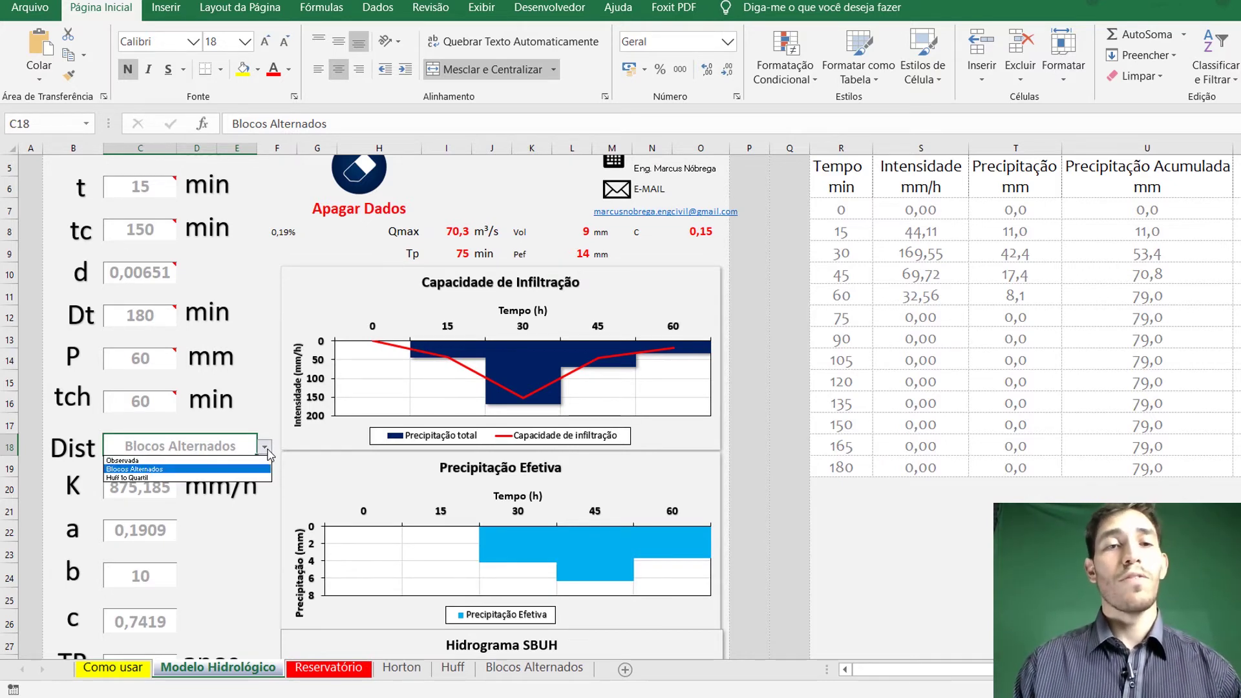
left_click(268, 451)
Read the comment on K and review the IDF parameters below it.
left_click(142, 490)
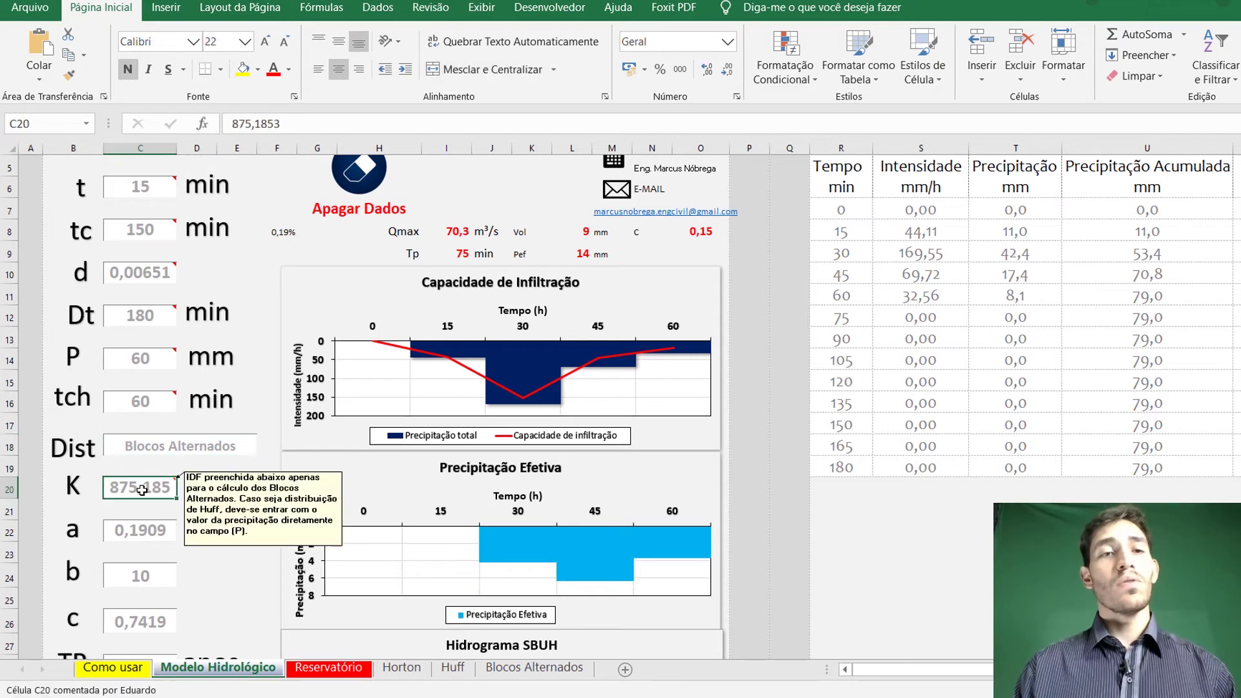
key("Return")
key("Return")
key("Return")
key("Return")
key("Return")
key("Return")
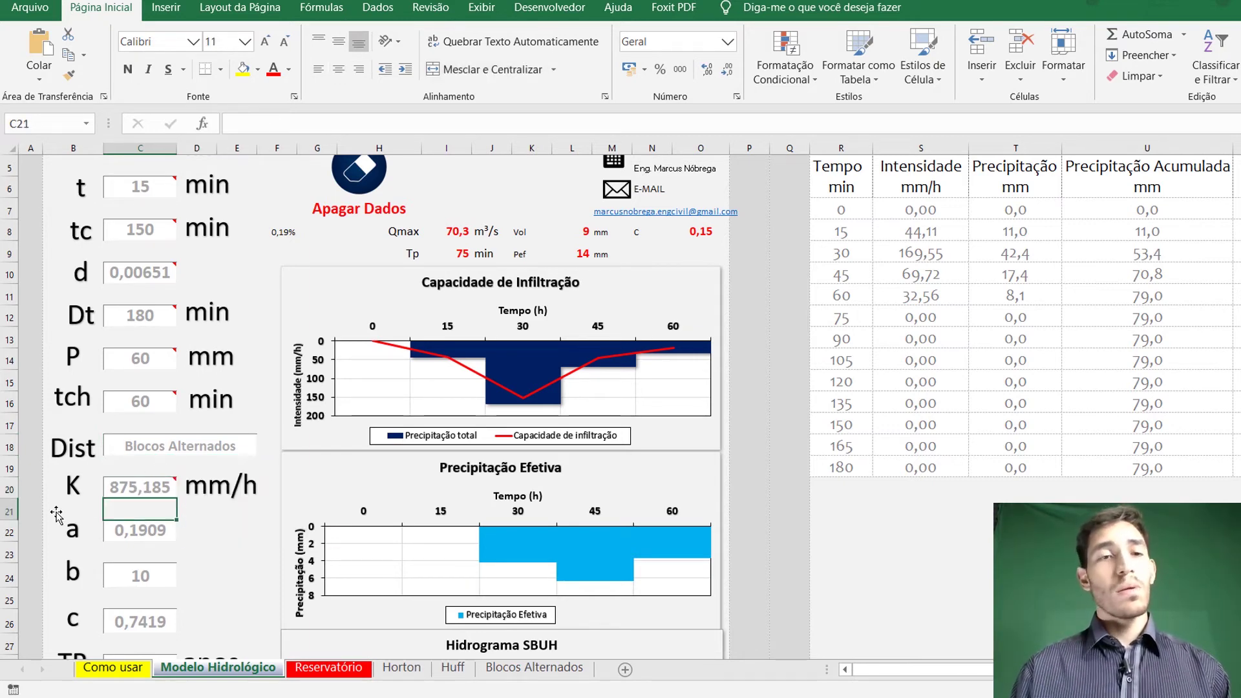
key("Up")
key("Up")
key("Down")
key("Down")
key("Down")
key("Up")
key("Up")
key("Up")
key("Down")
key("Down")
key("Down")
View the infiltration method options in the Inf input and read the comment on CN.
scroll(153, 584, "down", 2)
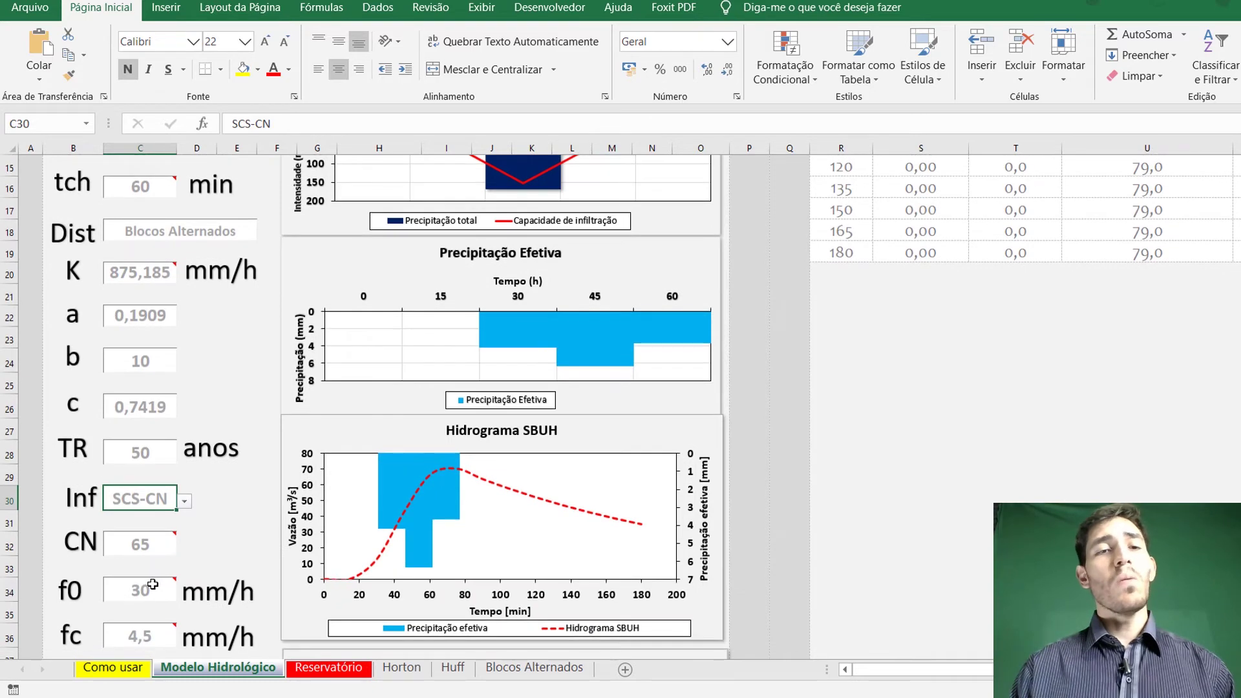
left_click(185, 502)
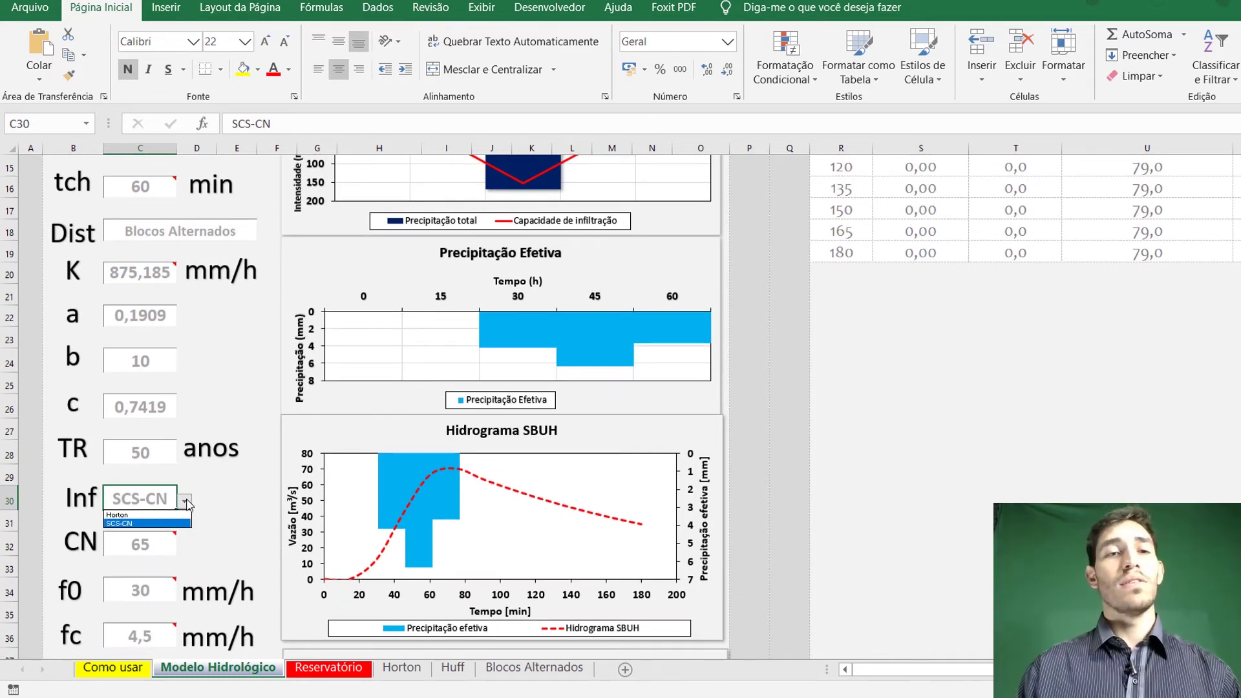
left_click(186, 504)
left_click(143, 547)
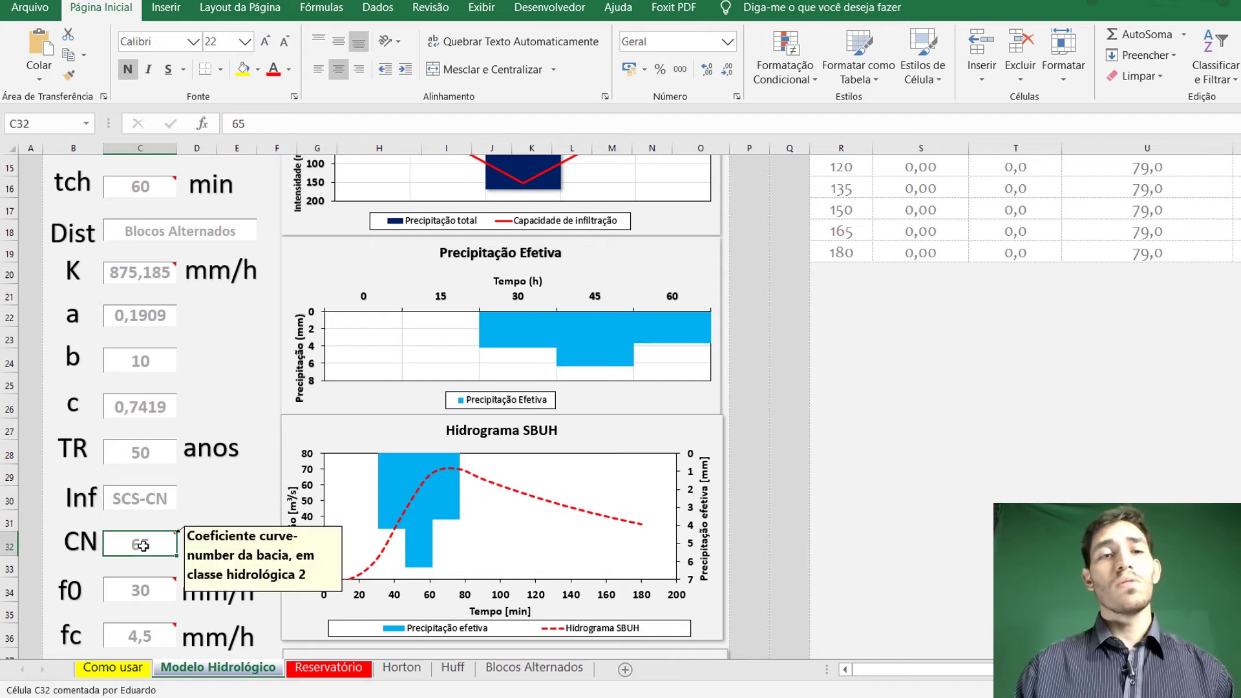
Review the infiltration parameters f0, fc and k, and inspect the Kr formula.
key("Down")
key("Down")
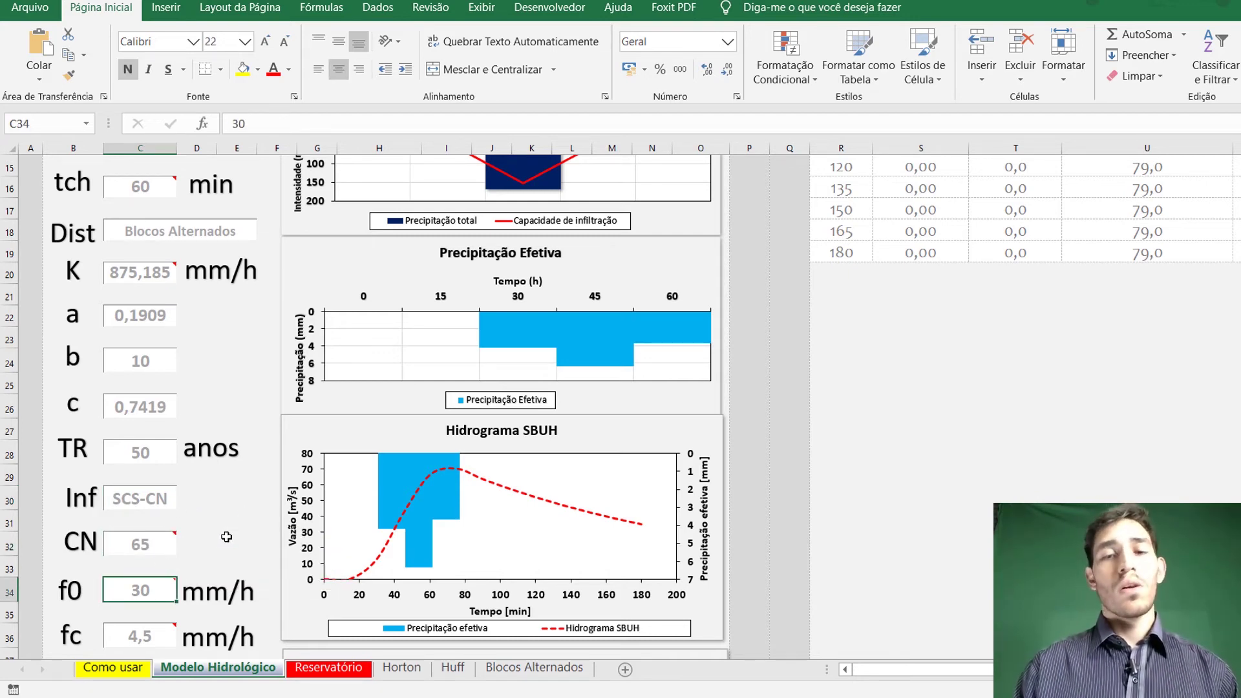
key("Down")
key("Down")
key("Down")
key("Down")
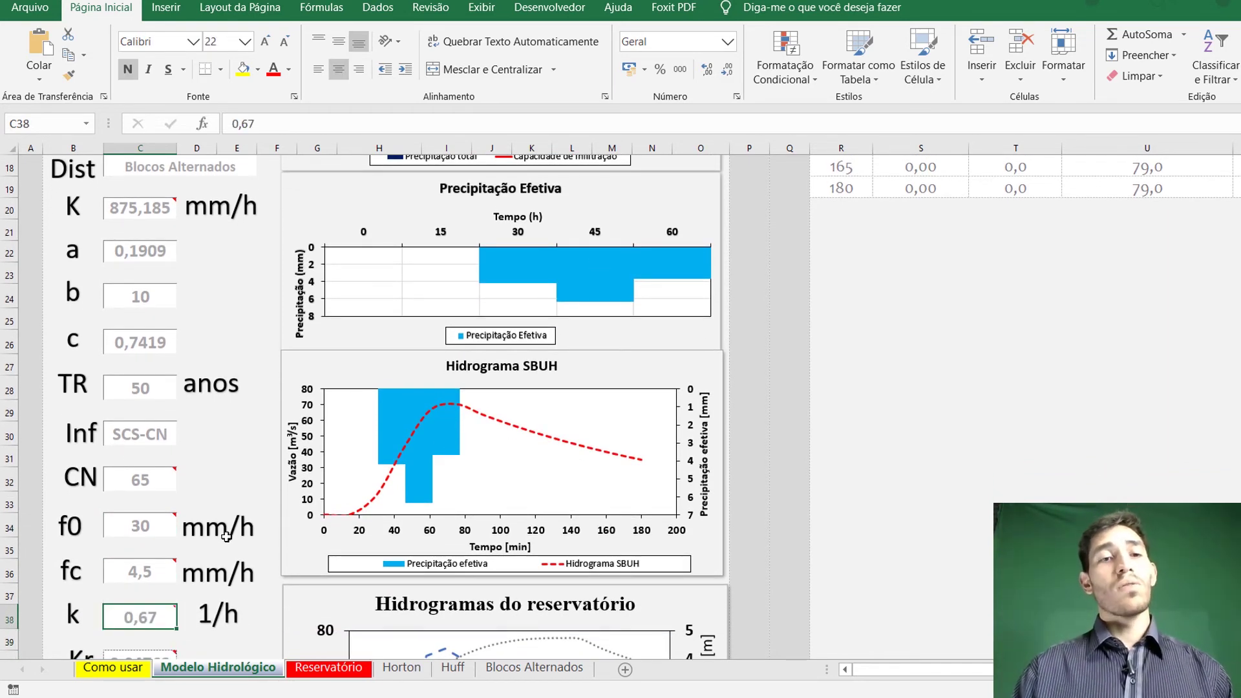
scroll(214, 609, "down", 3)
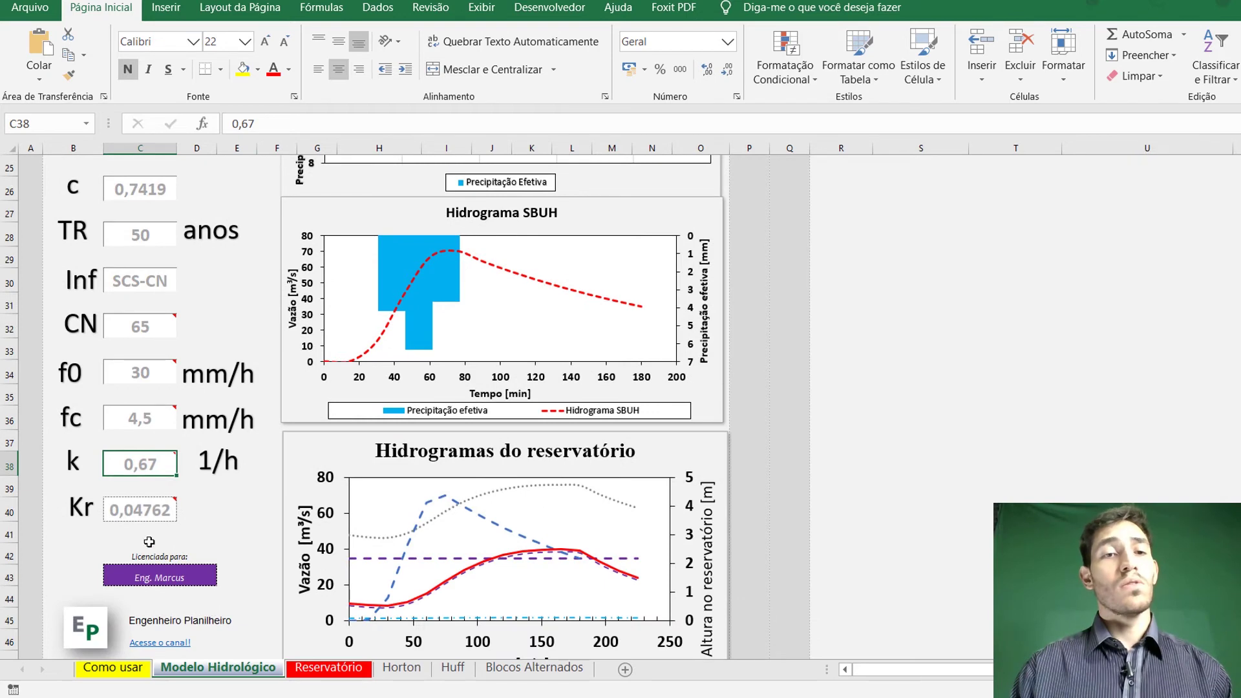
left_click(132, 510)
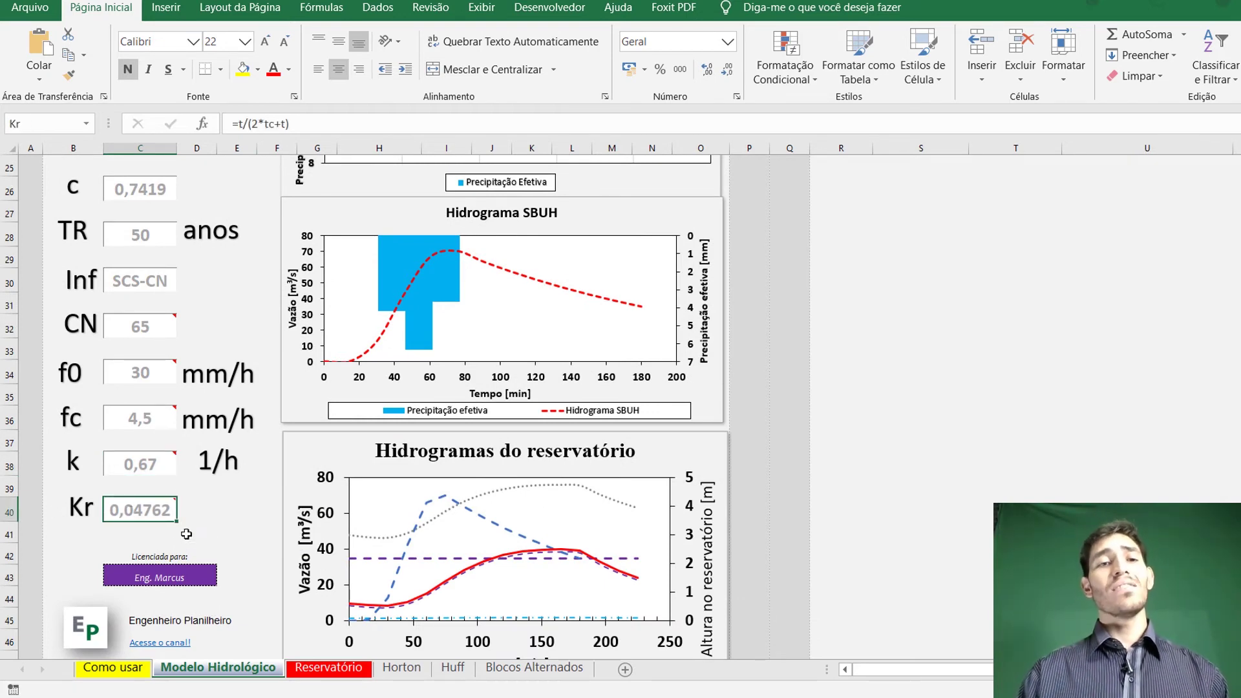
Examine the Hidrograma SBUH and Precipitação Efetiva charts beside the input parameters.
scroll(221, 522, "up", 2)
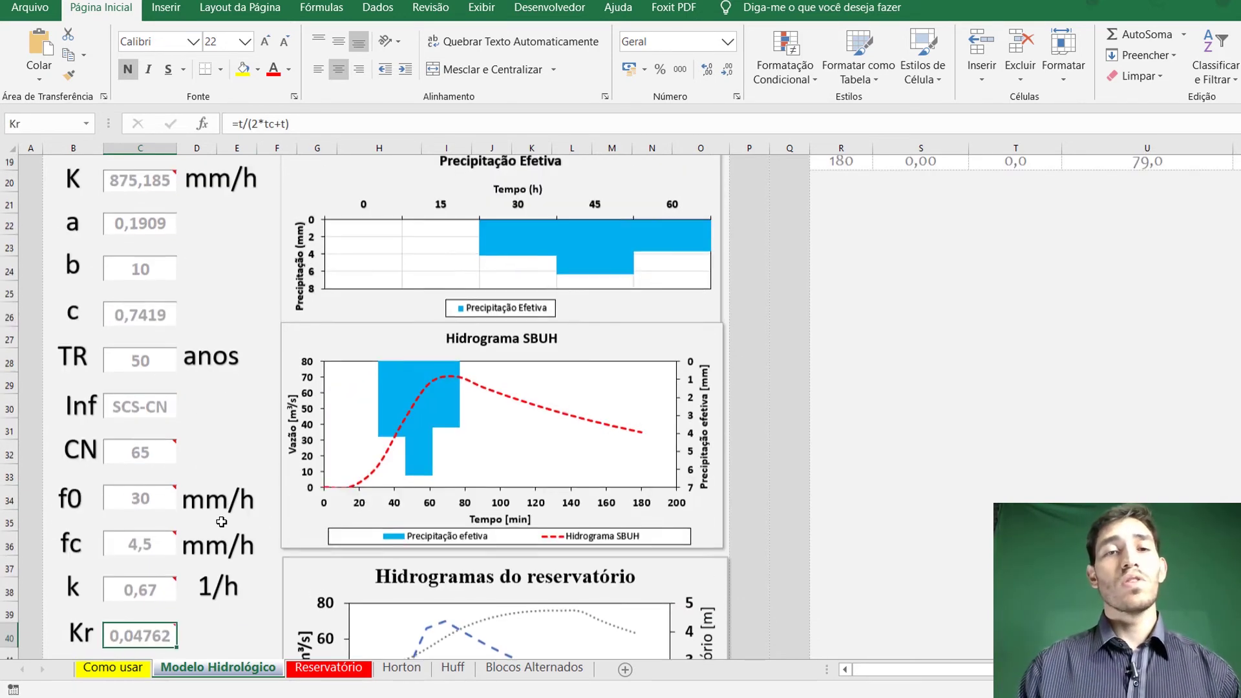
scroll(222, 522, "up", 1)
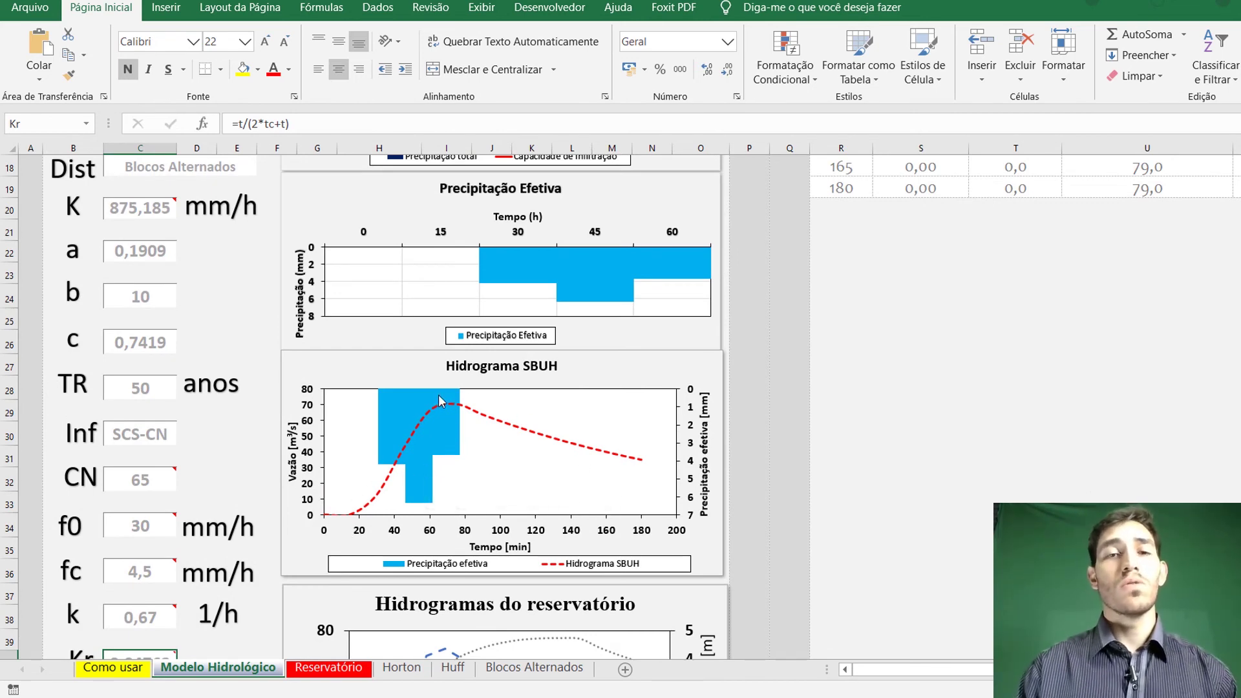
scroll(599, 483, "up", 2)
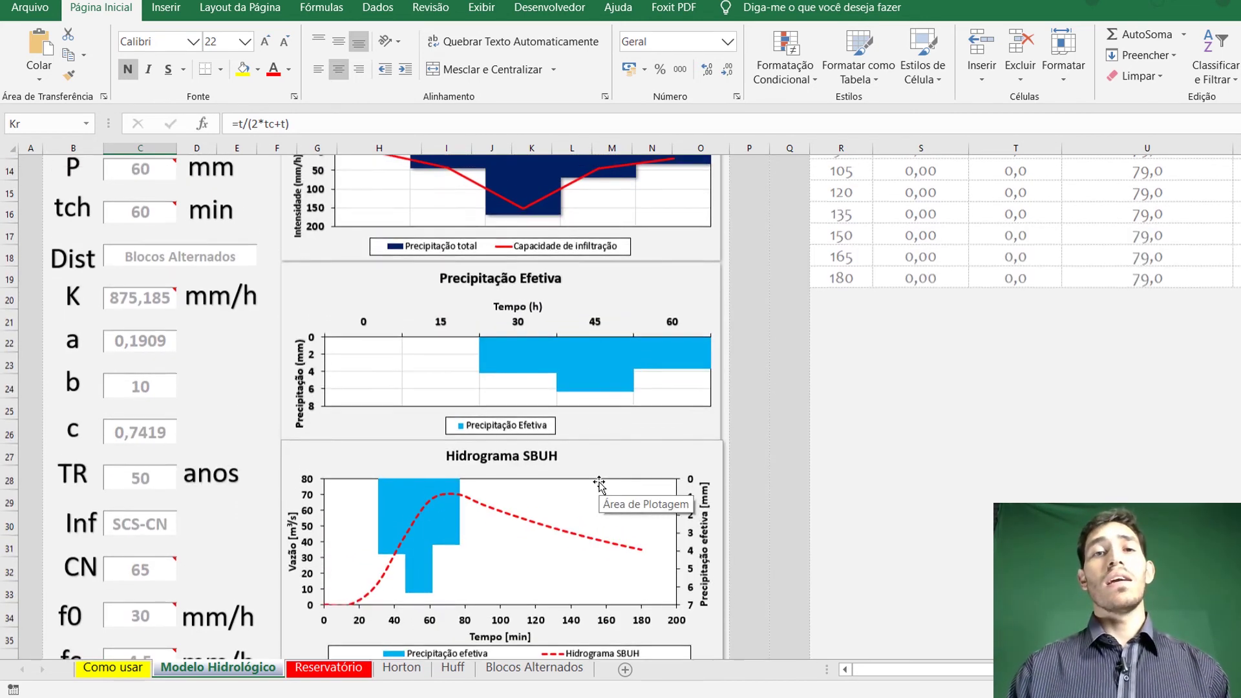
Inspect the Tabela de Cálculo formulas in the 15-minute row, from Tempo across to Inf - SCS.
scroll(599, 483, "right", 3)
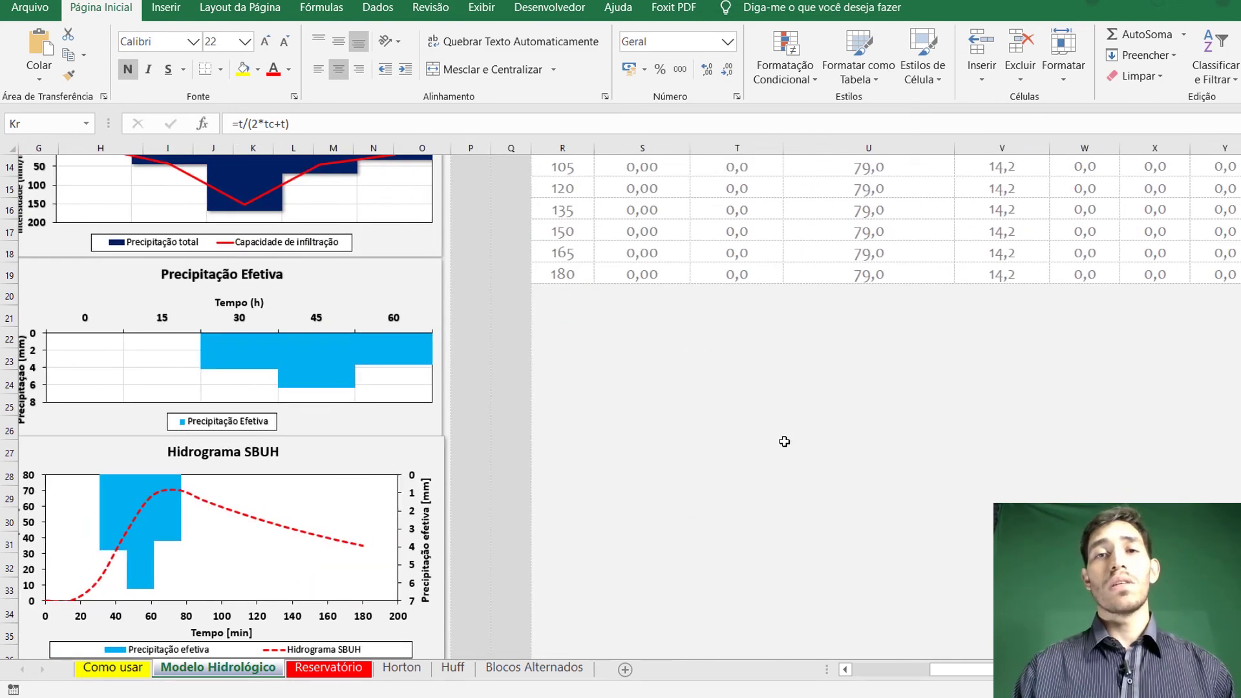
scroll(784, 438, "up", 5)
scroll(784, 441, "right", 3)
scroll(784, 442, "right", 3)
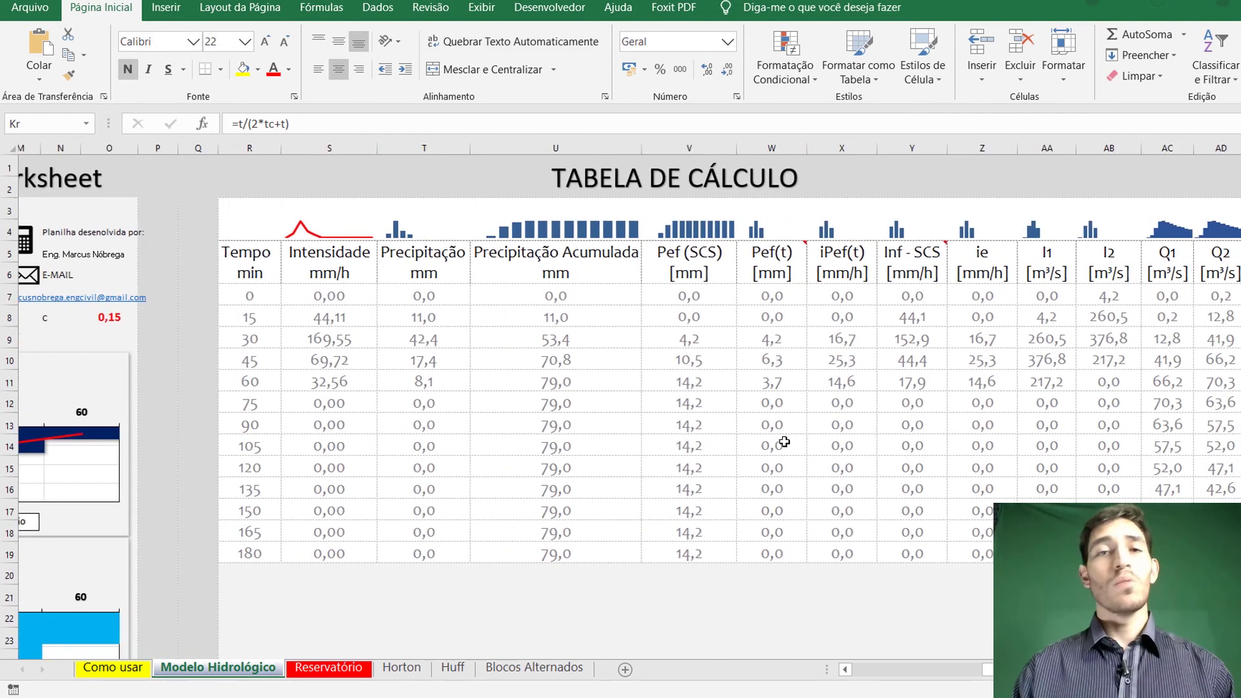
left_click(225, 299)
key("Down")
key("Right")
key("Right")
key("Right")
key("Right")
key("Right")
key("Right")
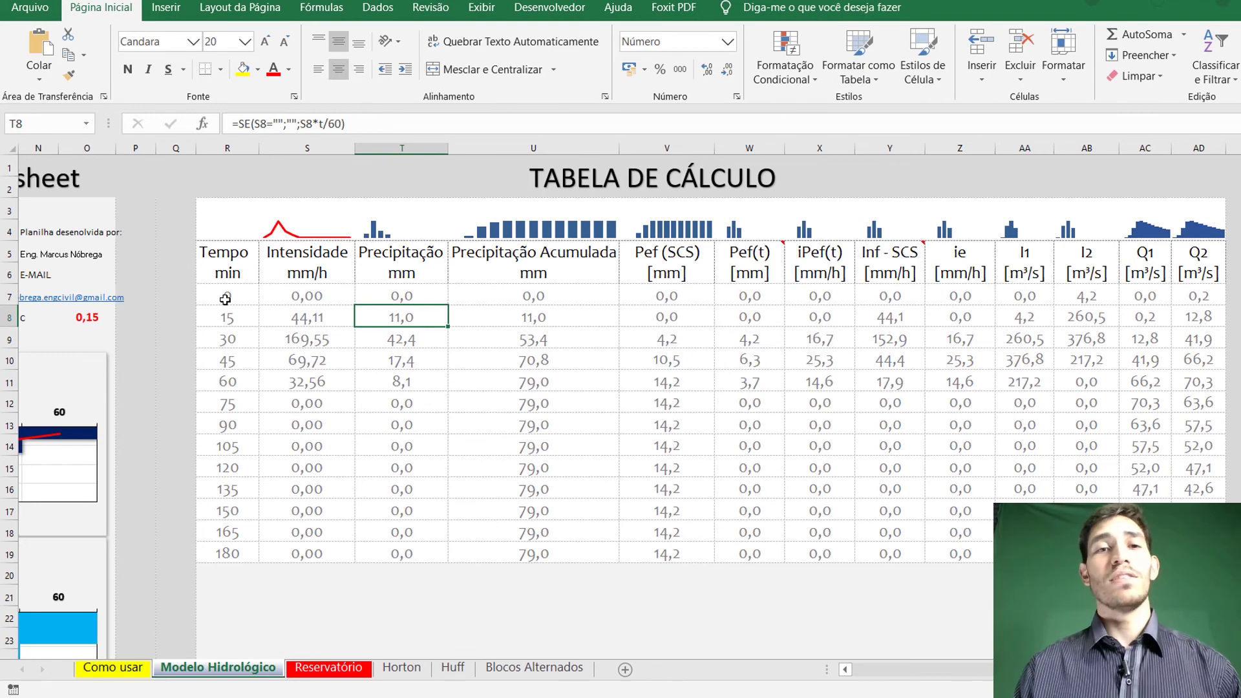
key("Right")
key("Right")
key("Right")
key("Right")
key("Right")
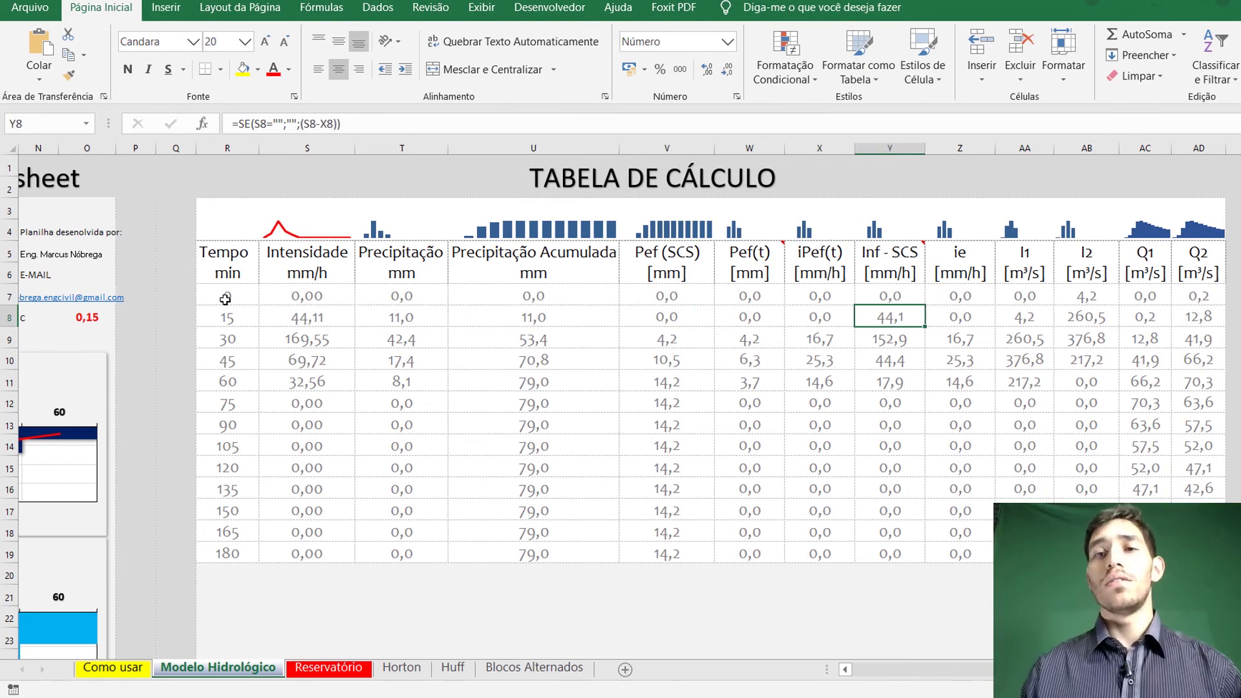
Go back along the 15-minute row to the Intensidade formula and return to the first column of the sheet.
key("Left")
key("Left")
key("Left")
key("Left")
key("Left")
key("Left")
key("Left")
key("Left")
key("Left")
key("Left")
key("Left")
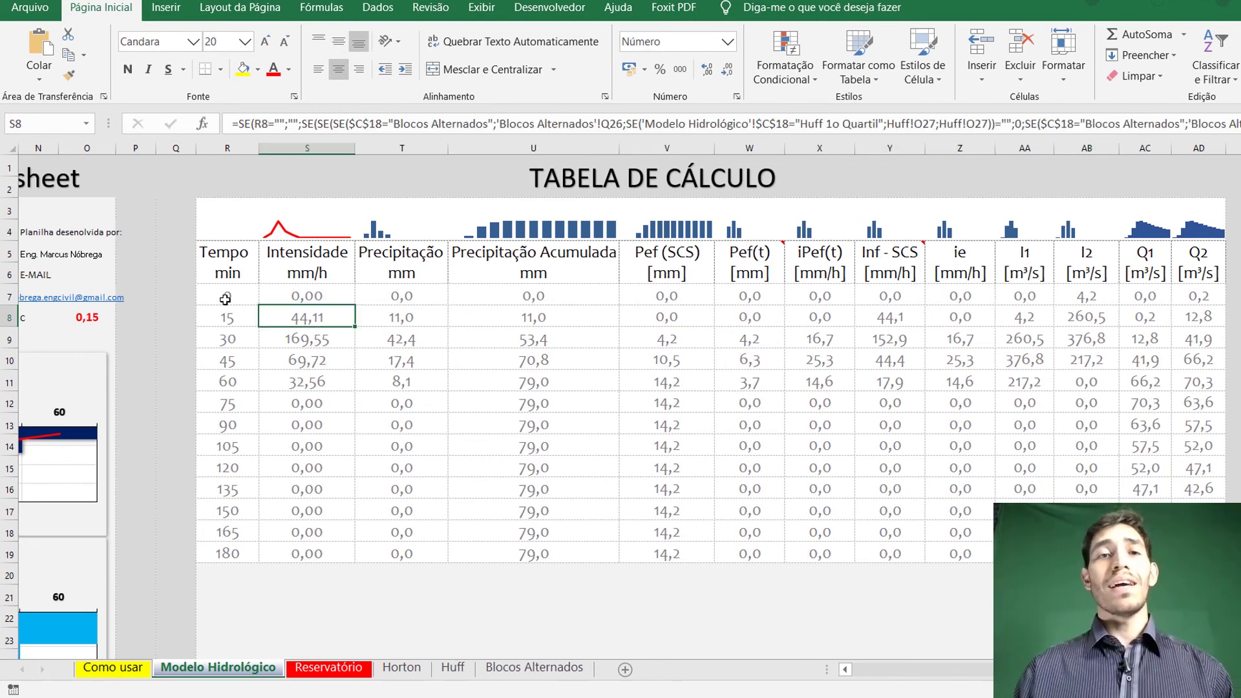
key("Home")
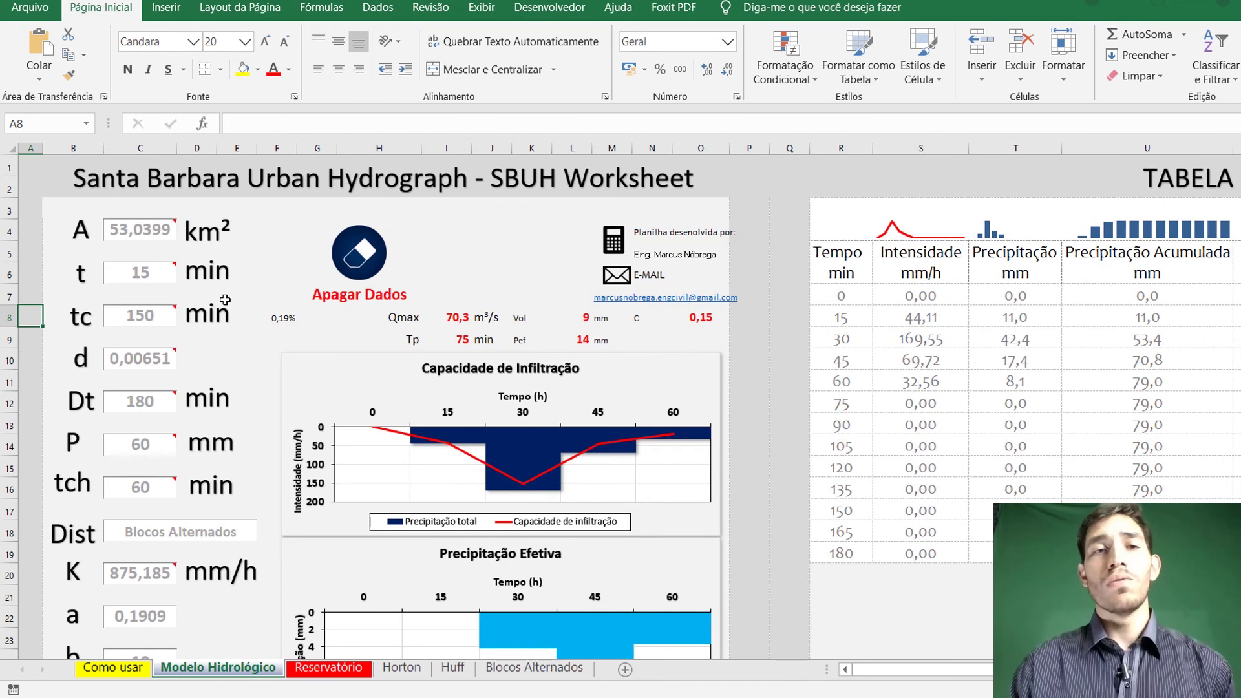